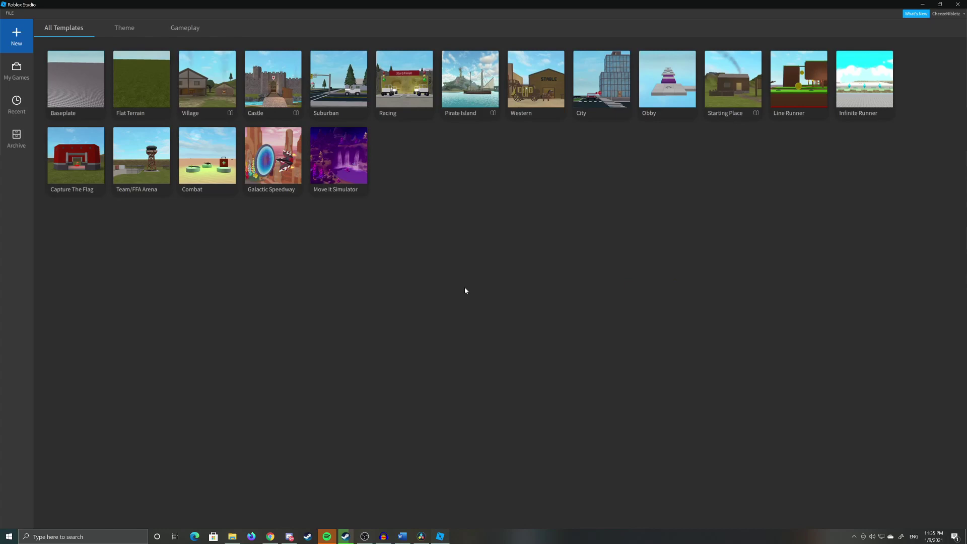
Step: Create a new place from the Baseplate template under All Templates
left_click(79, 86)
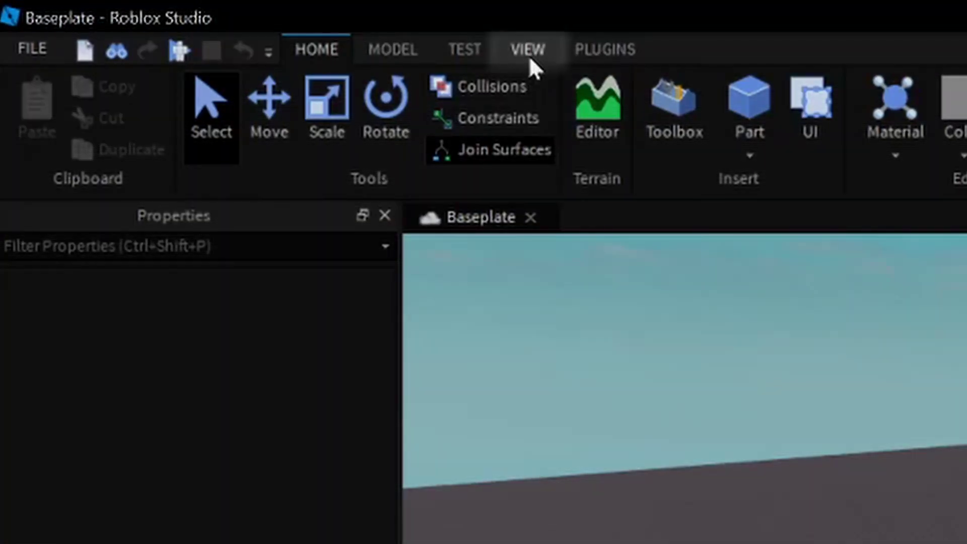
Step: Open the Toolbox panel from the View ribbon to show Marketplace Models
left_click(529, 55)
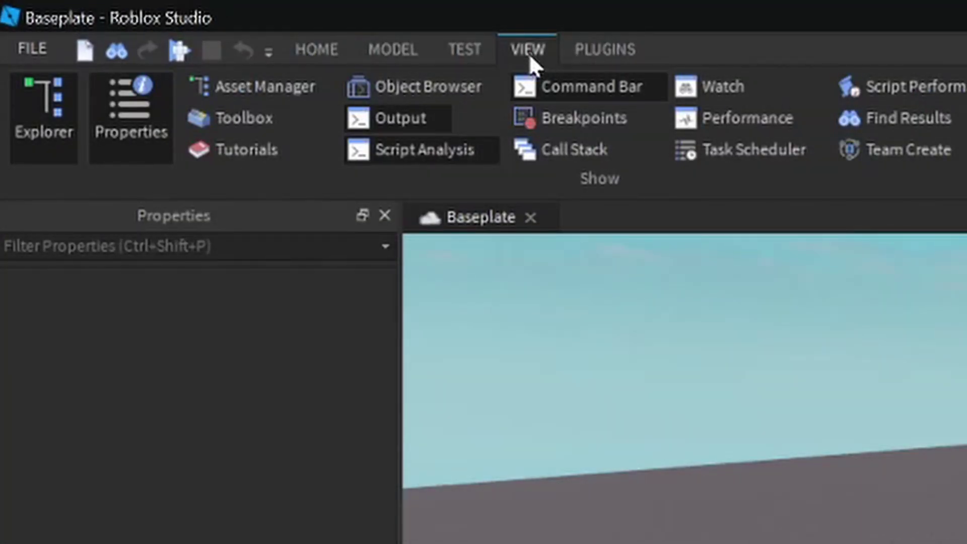
left_click(246, 119)
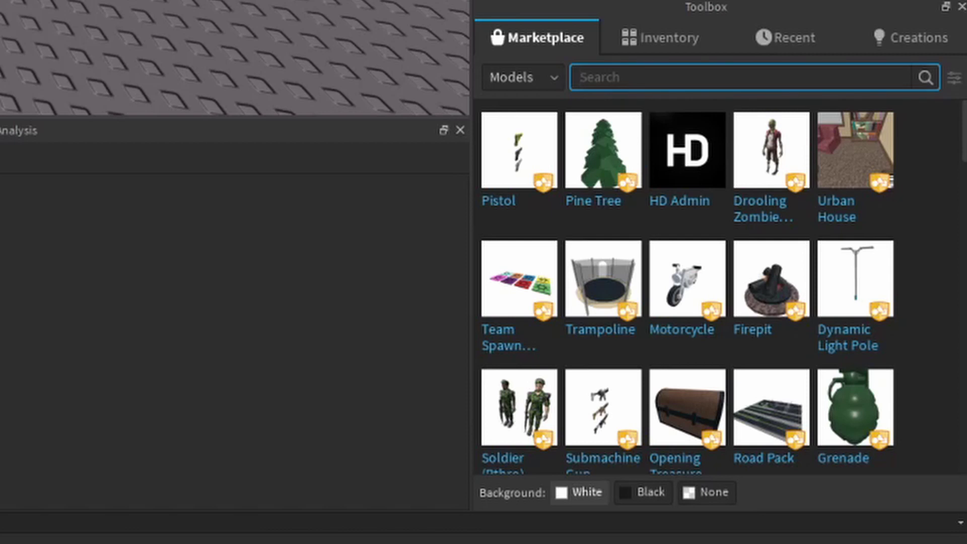
Step: Search the Toolbox for 'naruto' and insert two Naruto models side by side
type("naruto")
key("Return")
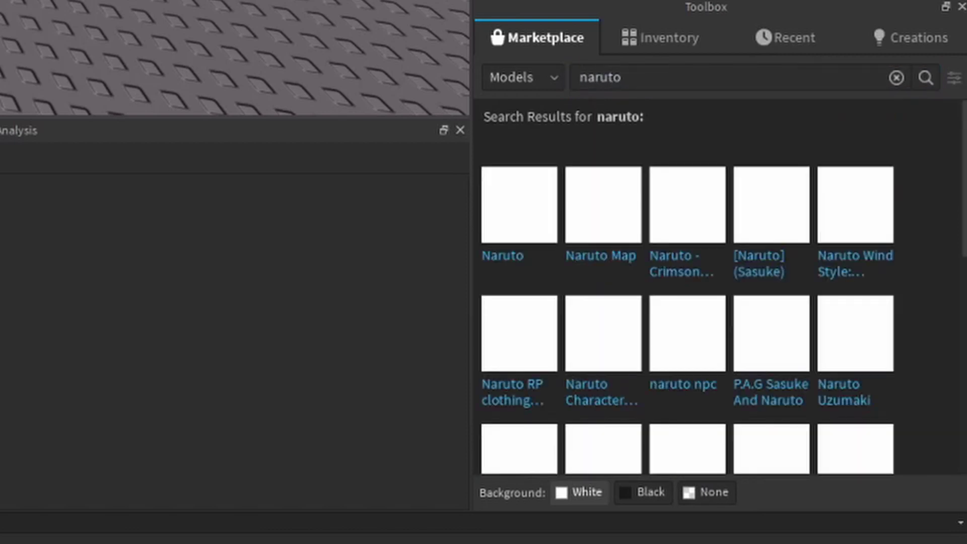
mouse_move(694, 218)
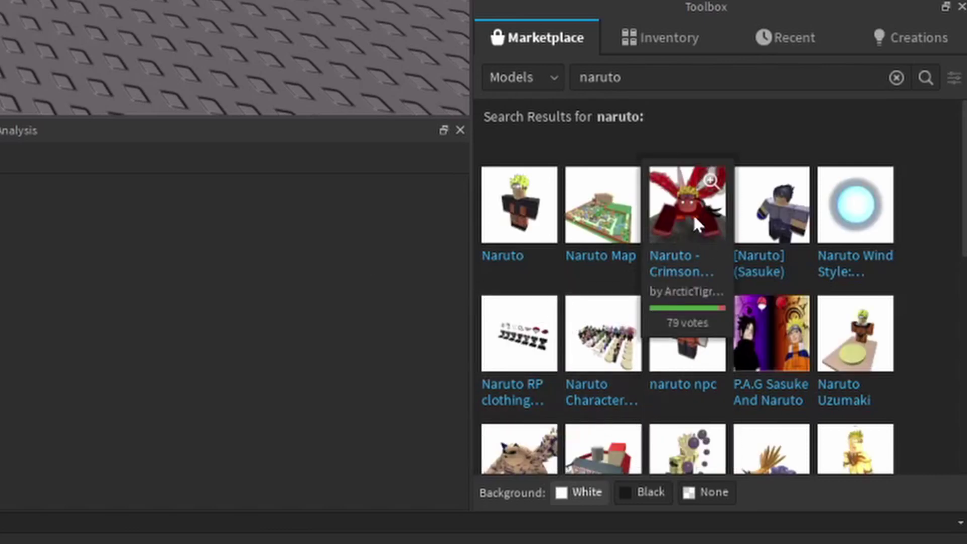
scroll(688, 212, "down", 10)
scroll(638, 261, "up", 10)
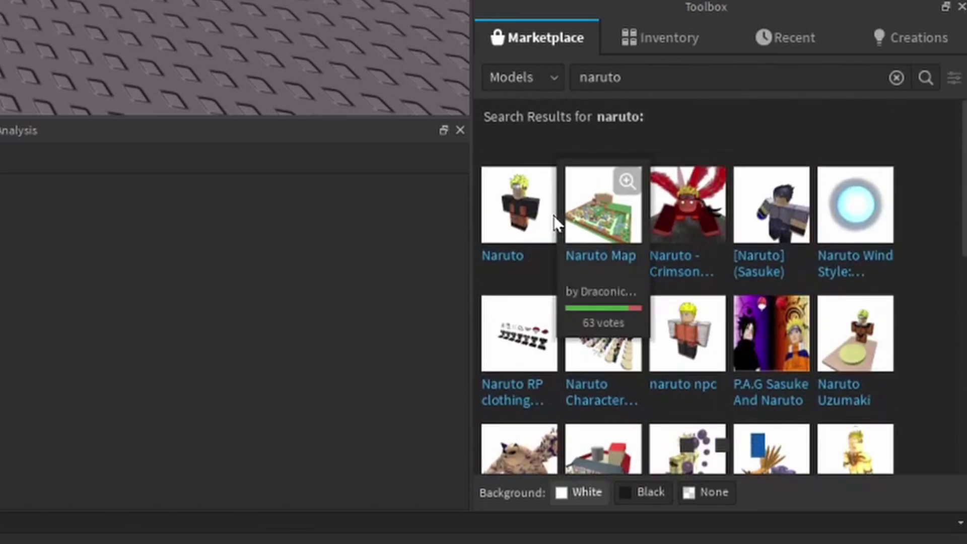
left_click(524, 211)
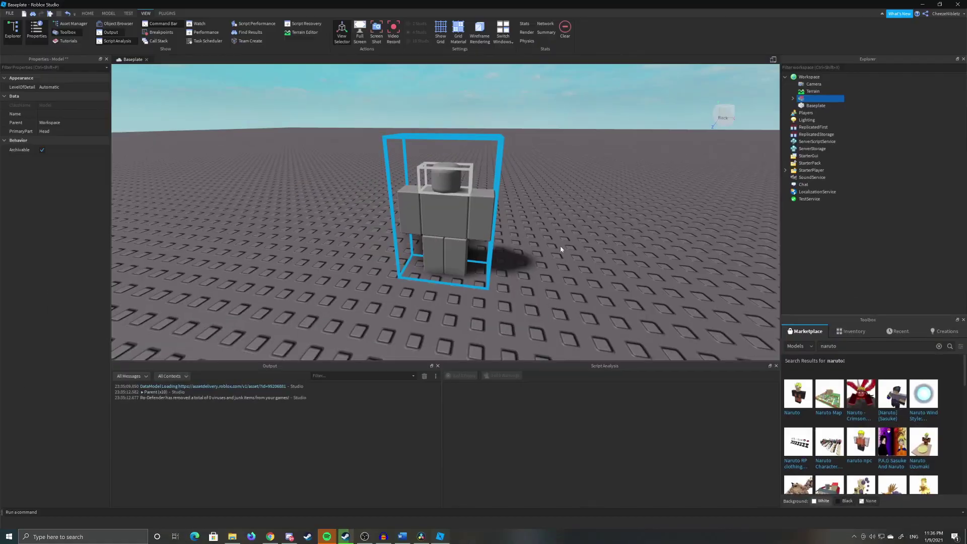
right_click_drag(539, 269, 543, 271)
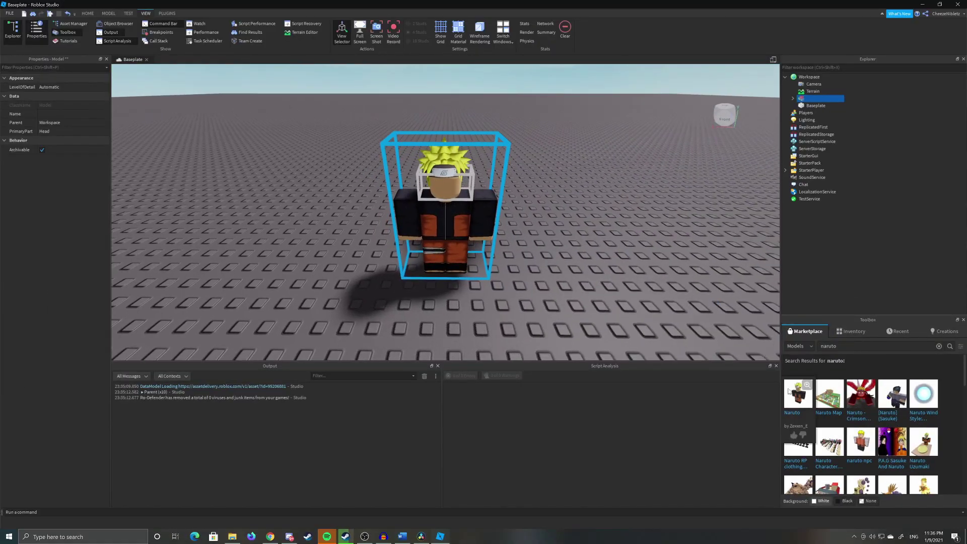
left_click(794, 399)
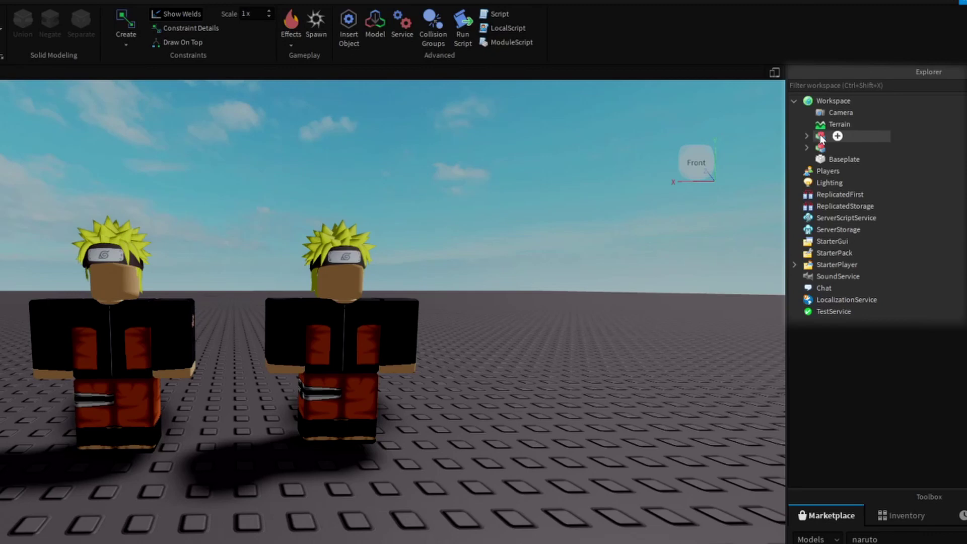
Step: Delete the left Naruto model's NARUTOHAIR+BAND mesh in Explorer, then reselect the model
left_click(821, 139)
left_click(806, 135)
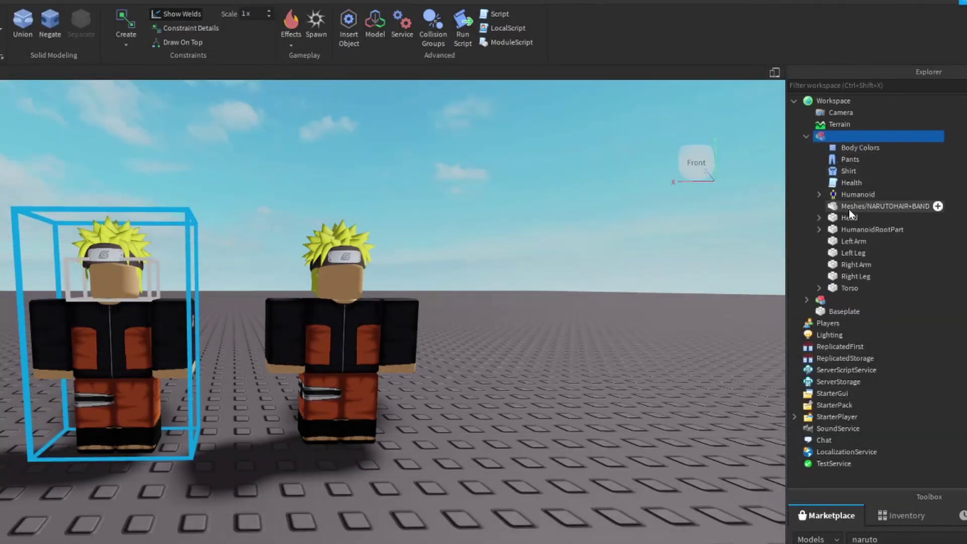
left_click(849, 207)
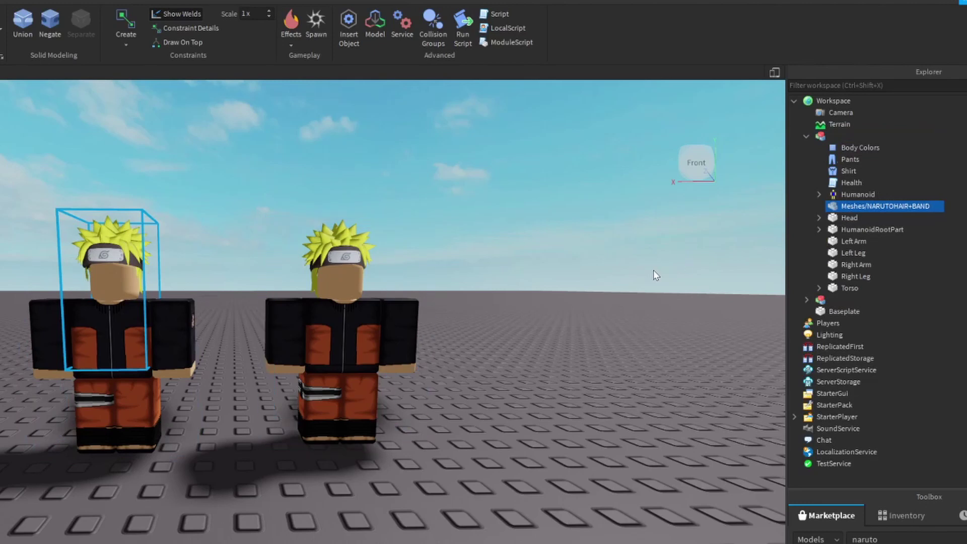
key("Delete")
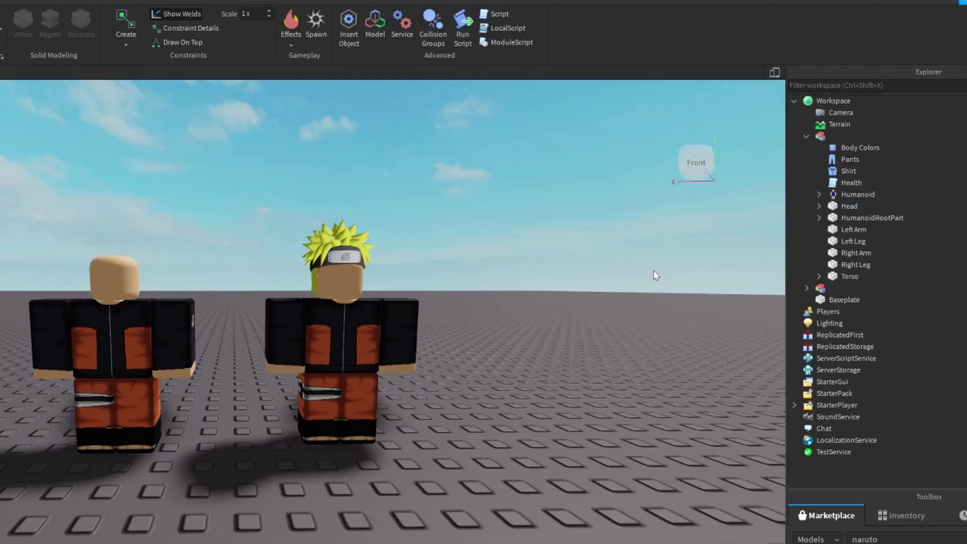
left_click(820, 136)
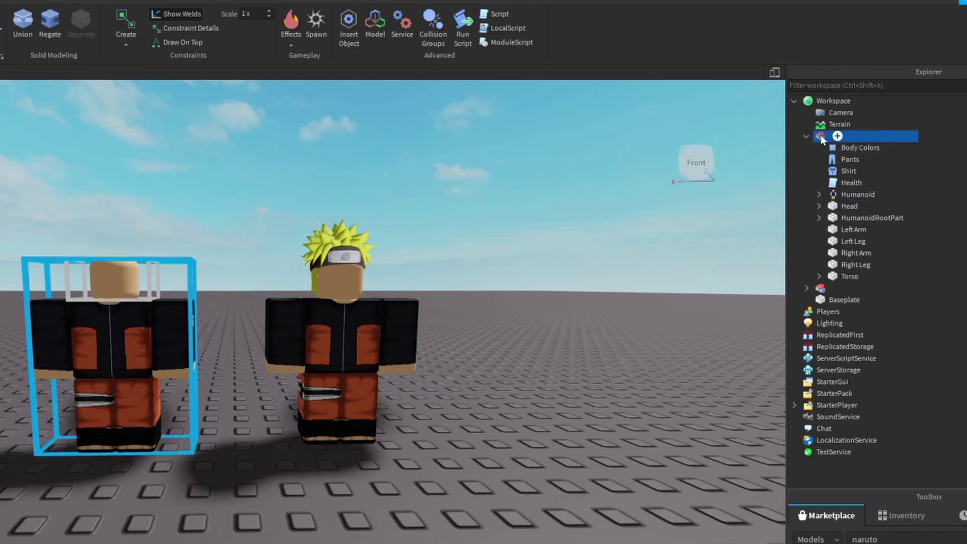
Step: Start exporting the selected model and create a new Desktop folder named Roblox
right_click(823, 140)
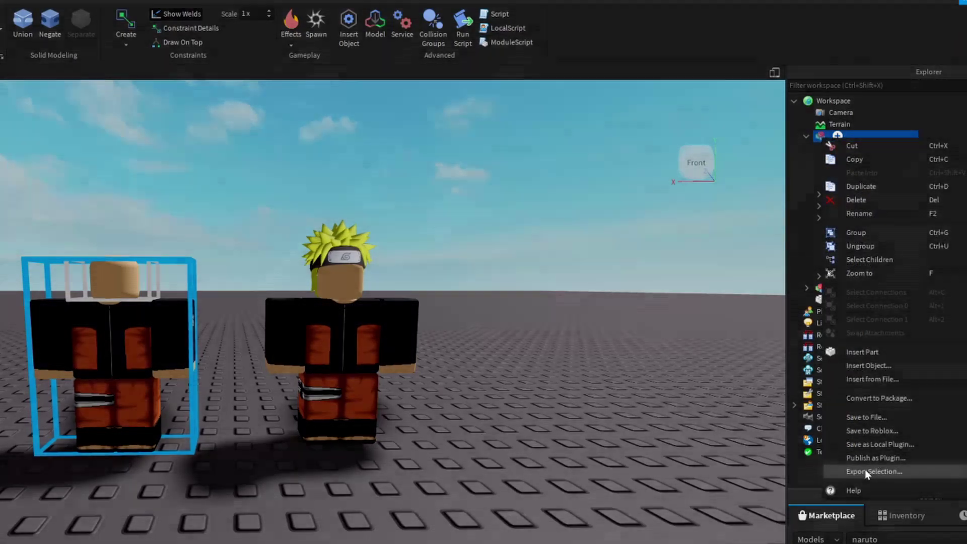
left_click(866, 471)
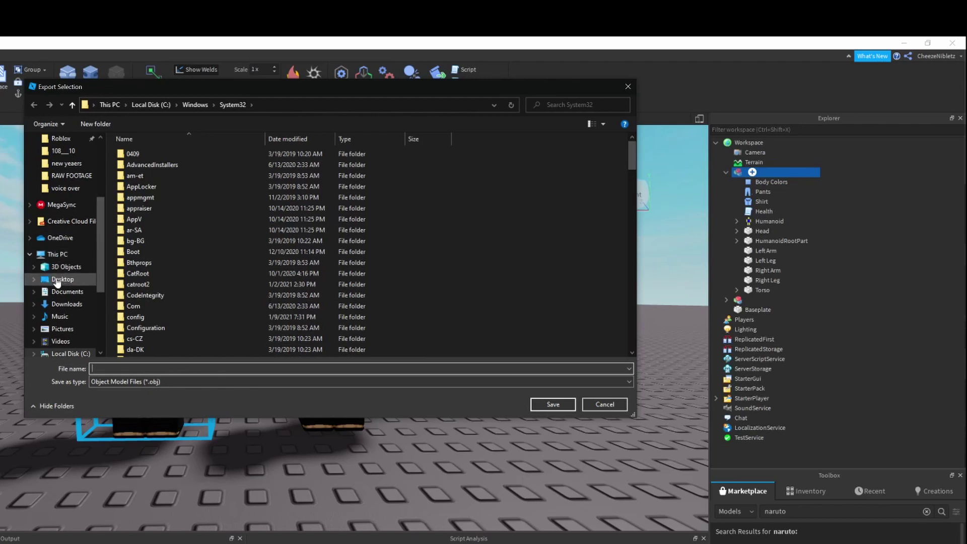
left_click(58, 280)
right_click(549, 236)
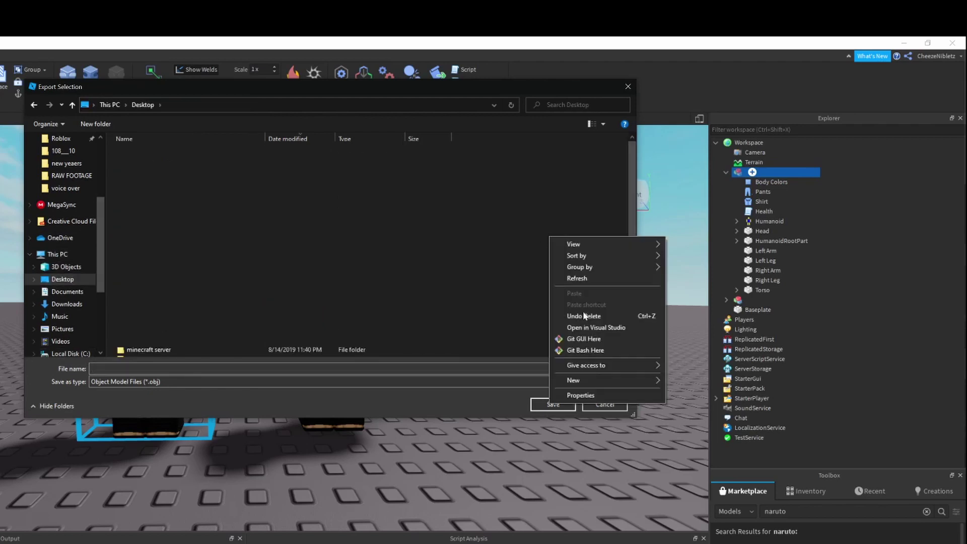
mouse_move(587, 380)
left_click(681, 382)
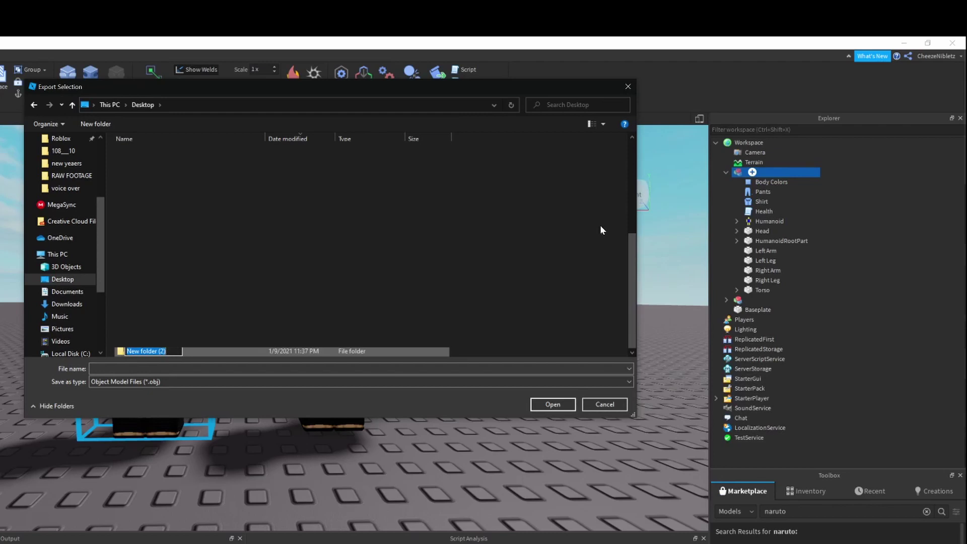
type("Roblox")
key("Return")
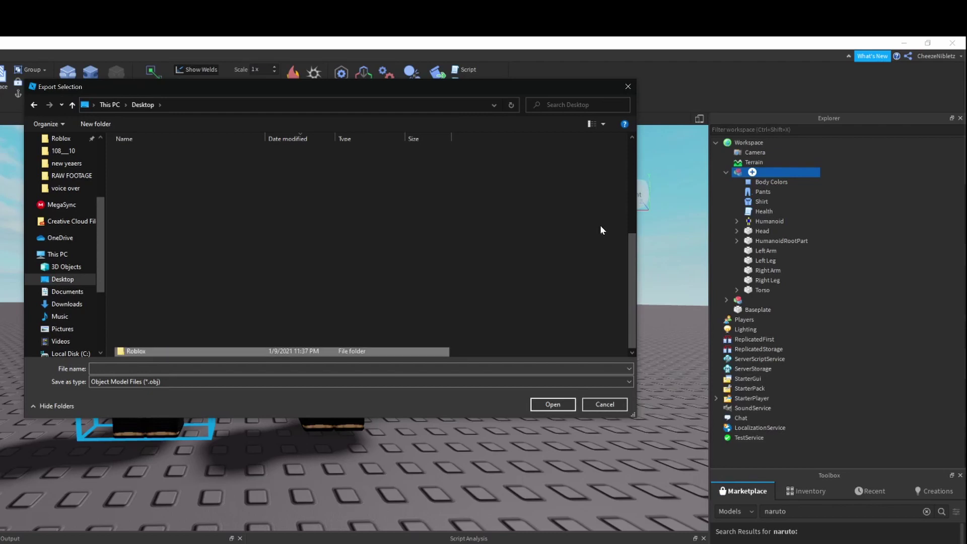
key("Return")
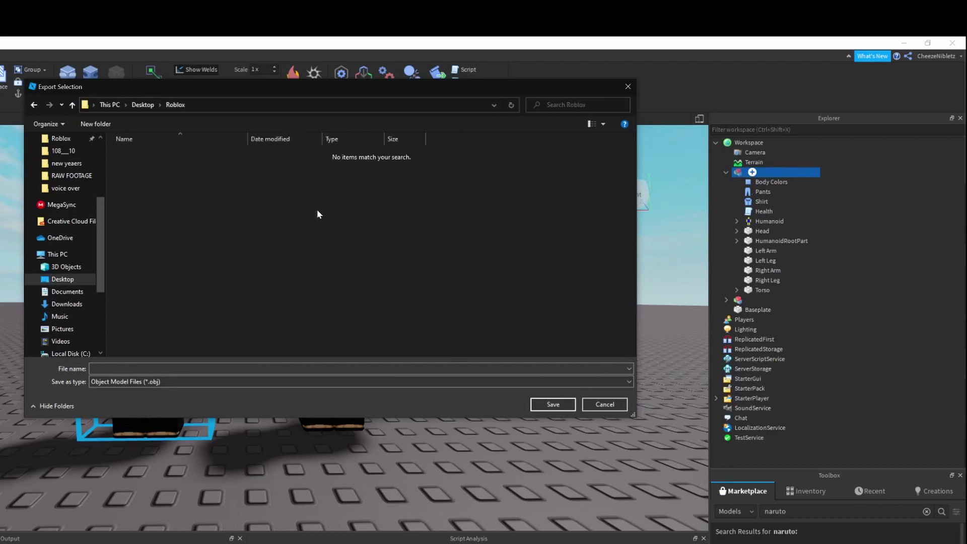
Step: Create an Accessories subfolder inside the Roblox folder
right_click(326, 207)
mouse_move(376, 354)
left_click(452, 349)
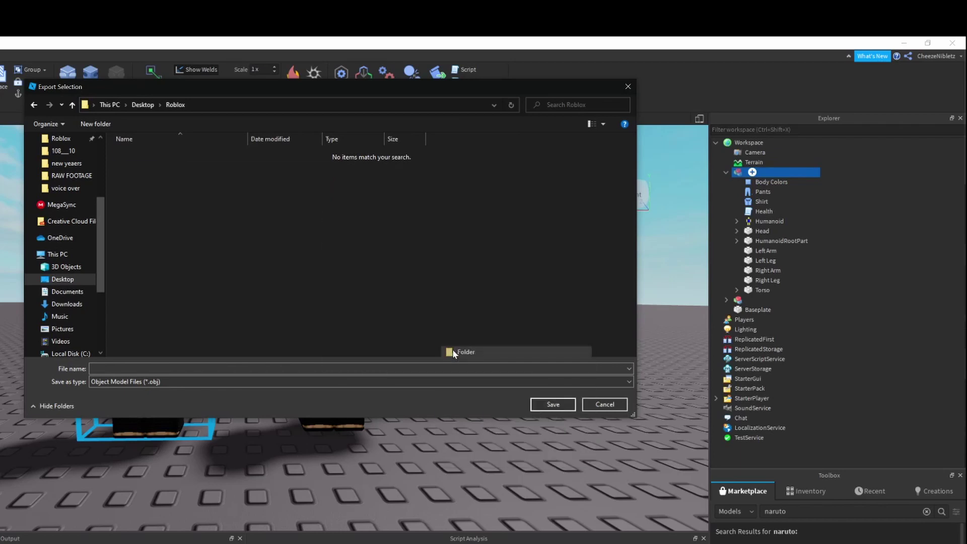
type("Accessories")
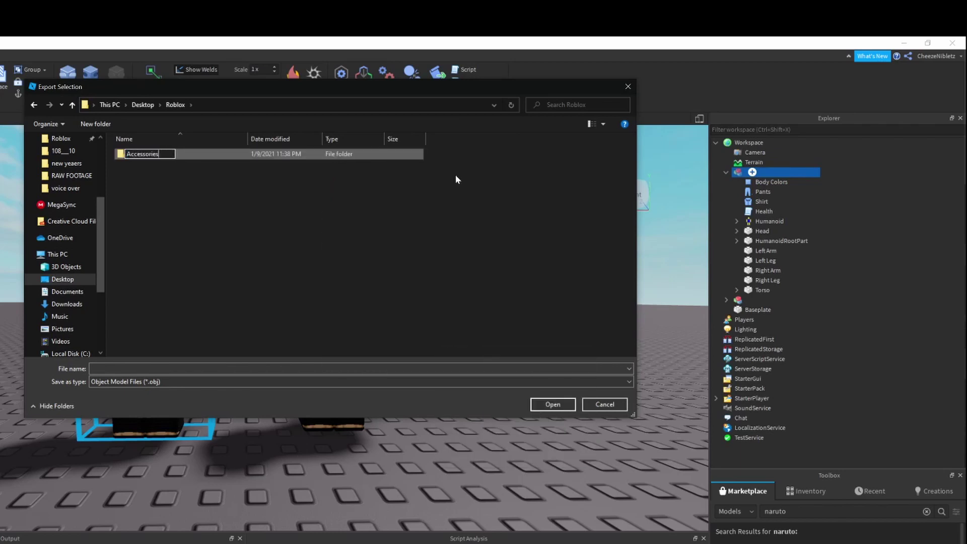
key("Return")
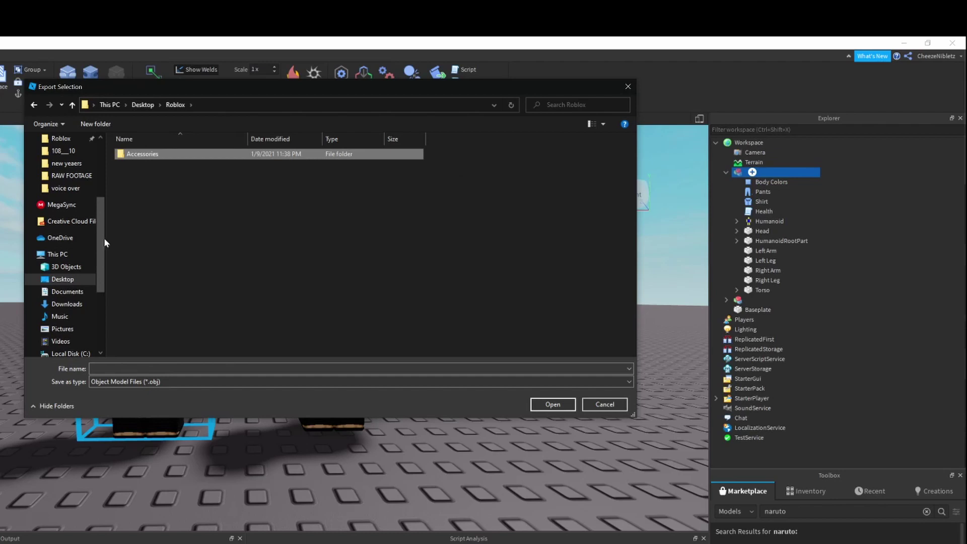
Step: Save the bald body export as naruto in the Roblox folder
left_click(177, 223)
left_click_drag(97, 237, 111, 172)
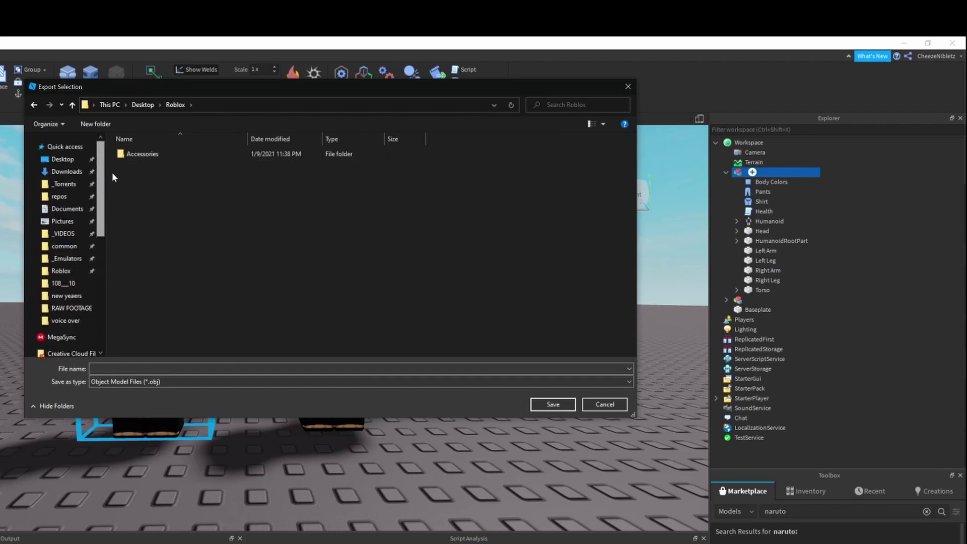
left_click(135, 368)
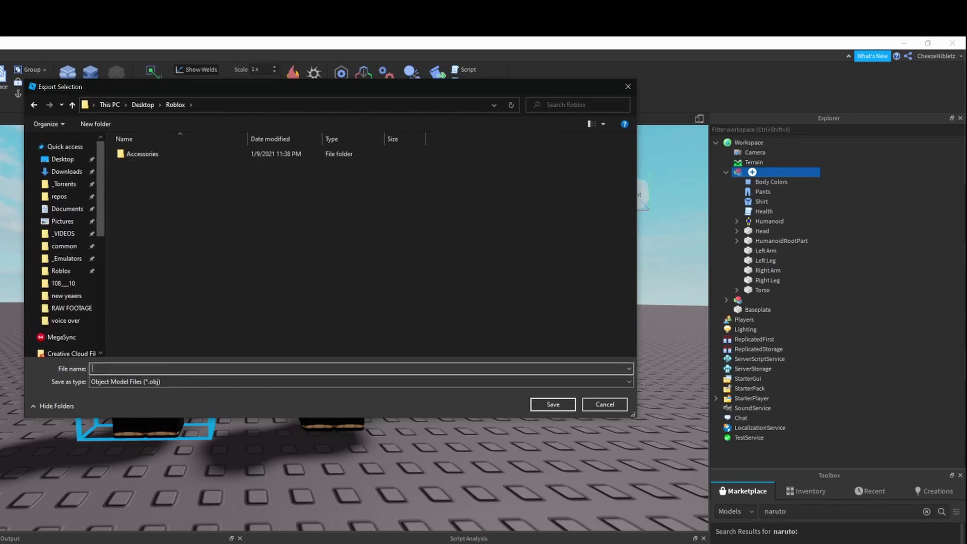
type("naruto")
left_click(553, 404)
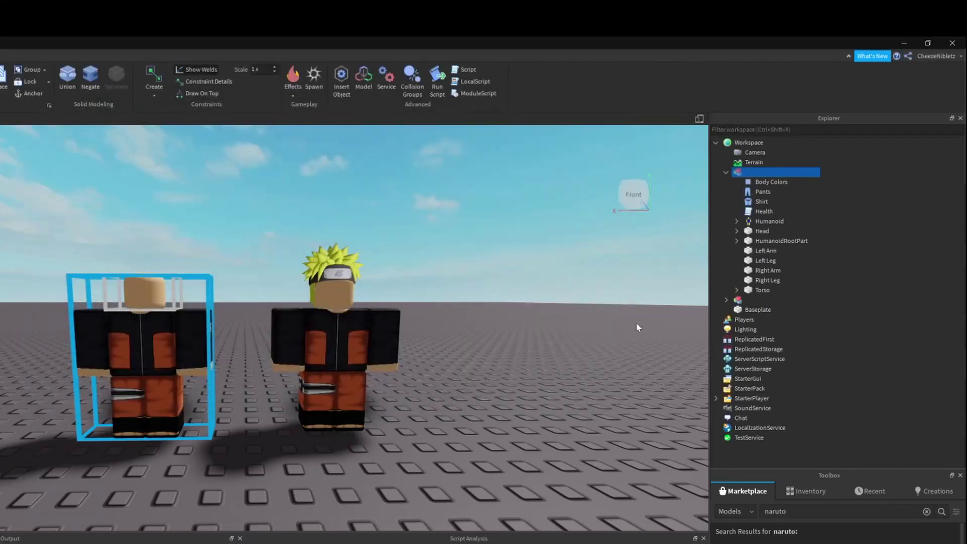
Step: Select the right Naruto model's NARUTOHAIR+BAND hair mesh in Explorer
left_click(742, 301)
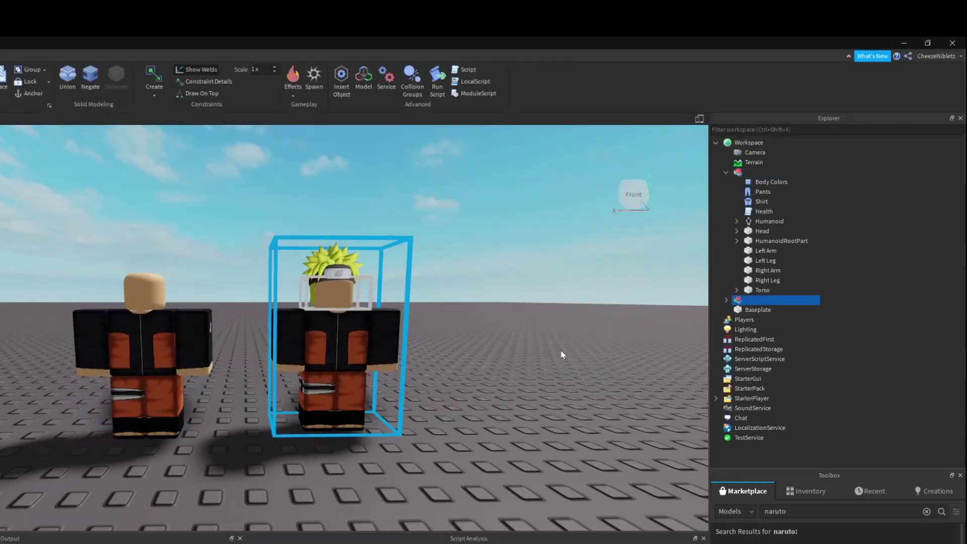
left_click(725, 300)
key("d")
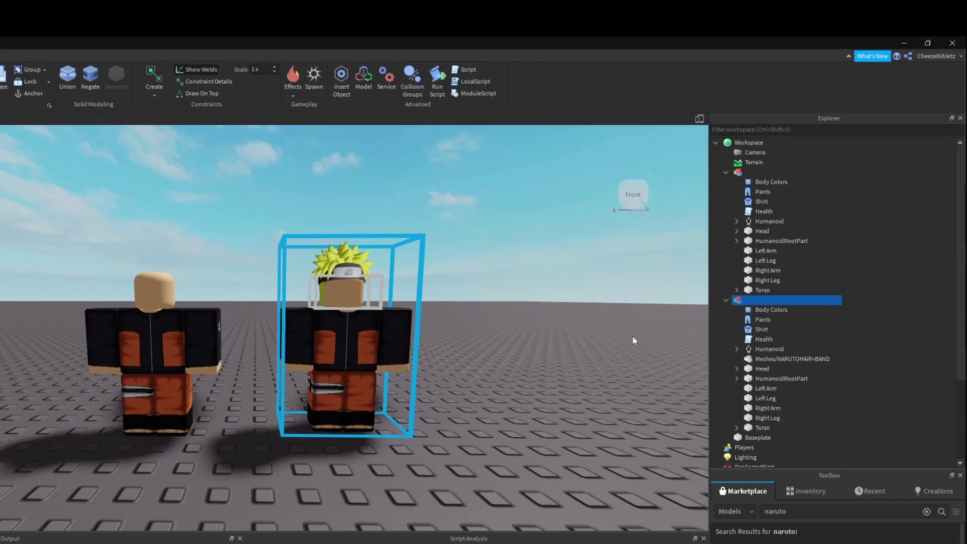
left_click(769, 359)
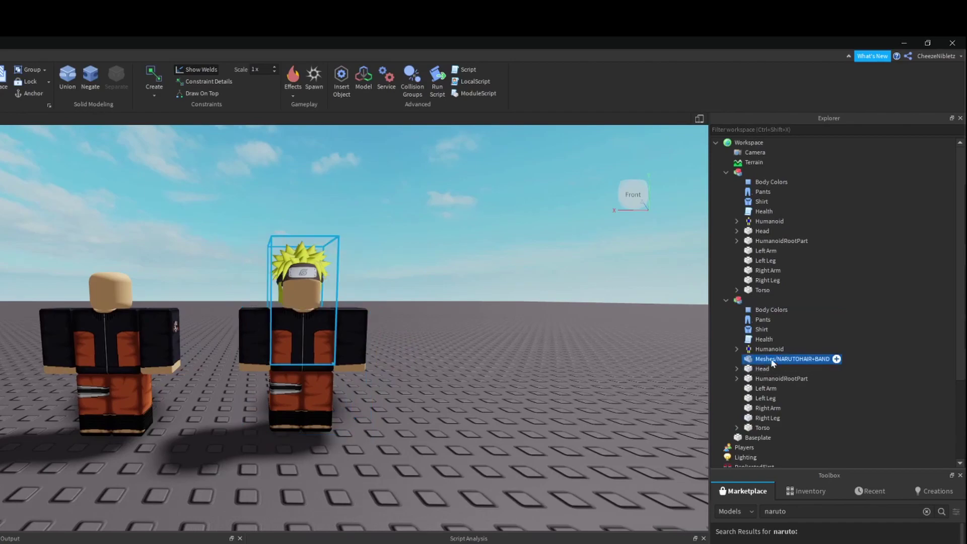
Step: Export the hair mesh as hat.obj into the Accessories folder
right_click(774, 361)
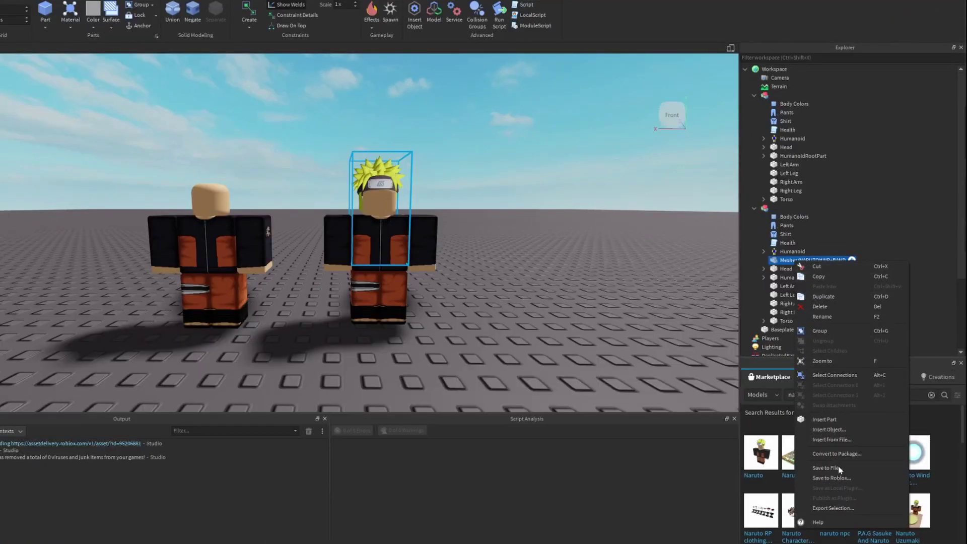
left_click(835, 508)
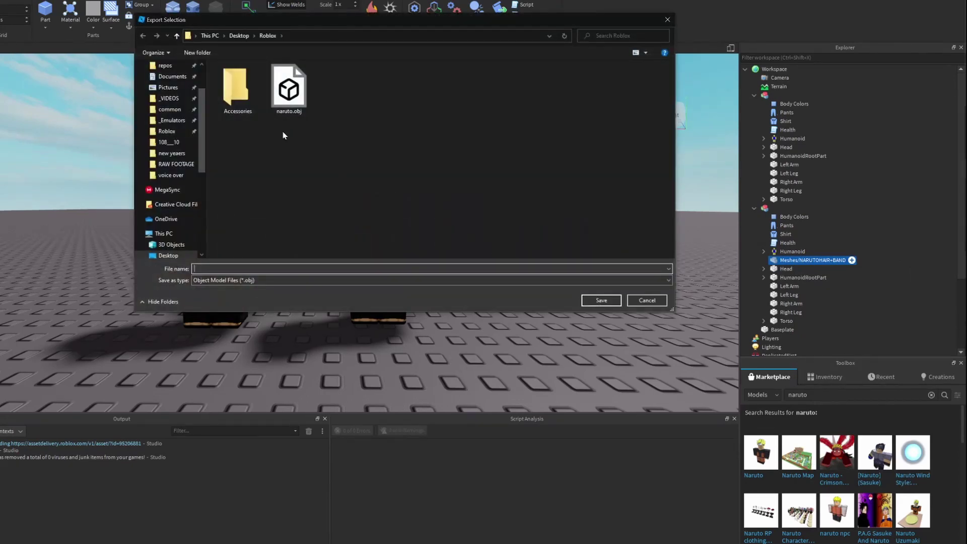
double_click(246, 101)
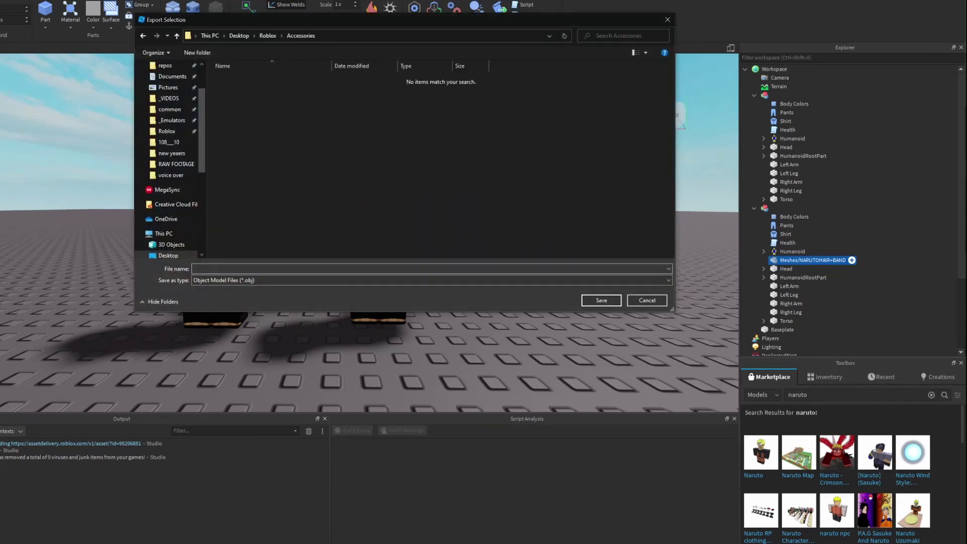
type("hat")
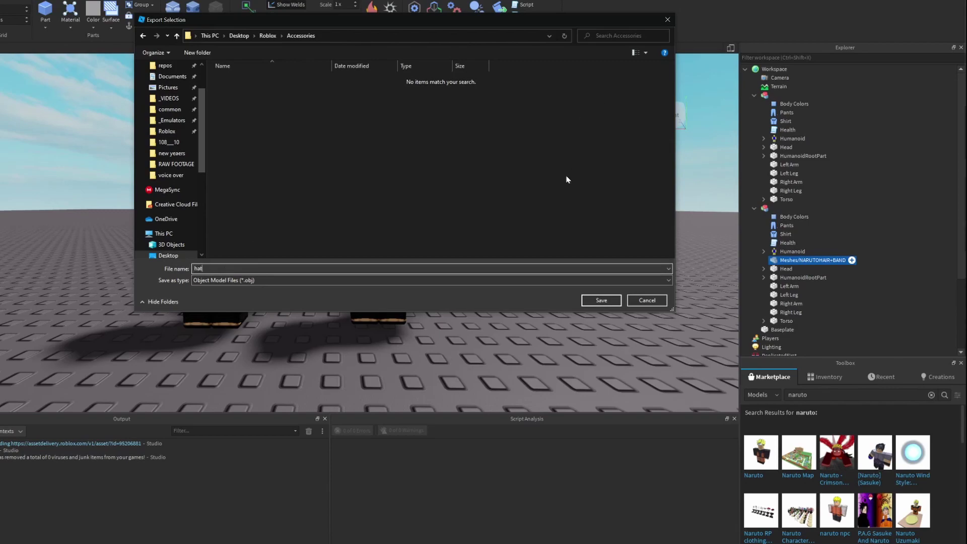
left_click(591, 300)
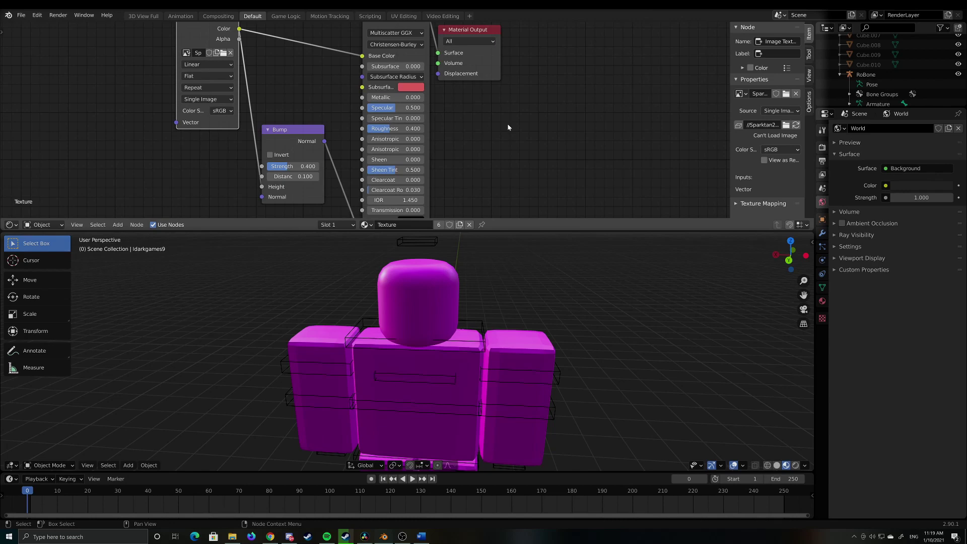
Step: Pan and zoom to the Image Texture node and open its image file browser
middle_click_drag(473, 149, 475, 104)
scroll(443, 107, "up", 1)
scroll(486, 99, "up", 1)
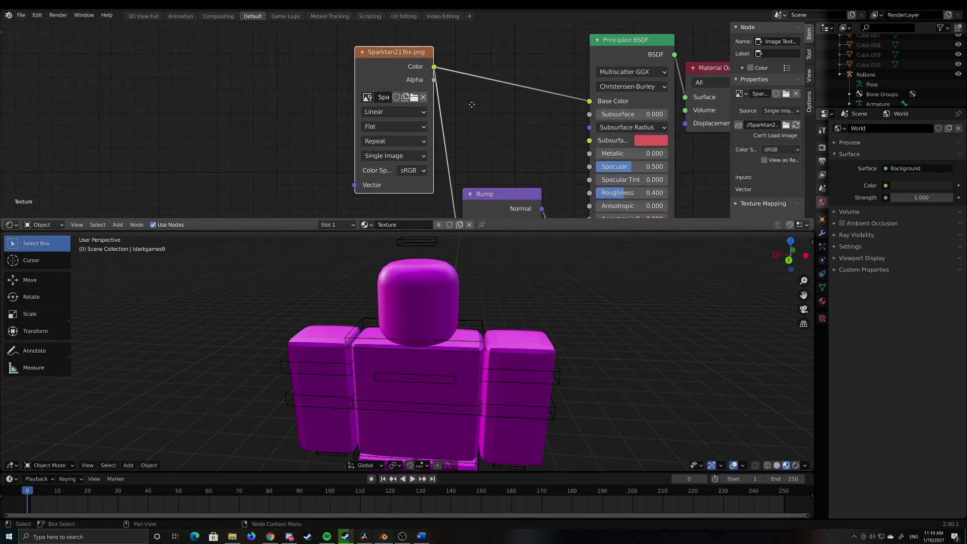
left_click(414, 97)
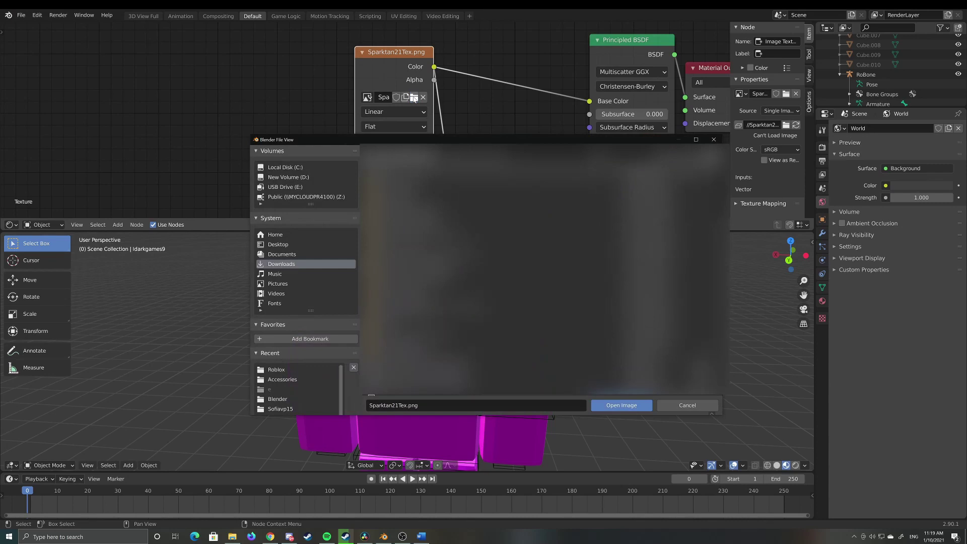
Step: Load 1Tex.png from the Roblox folder into the Image Texture node
left_click_drag(411, 143, 418, 95)
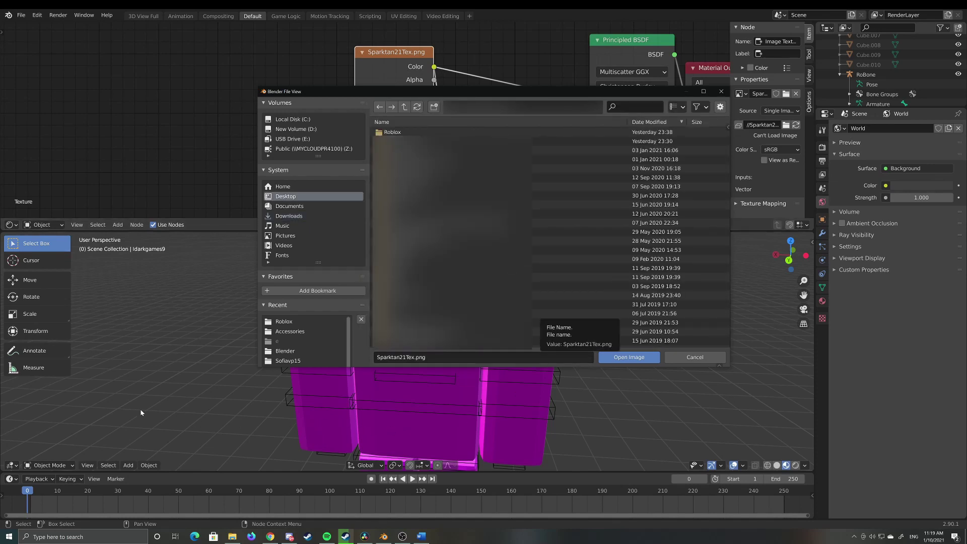
double_click(396, 132)
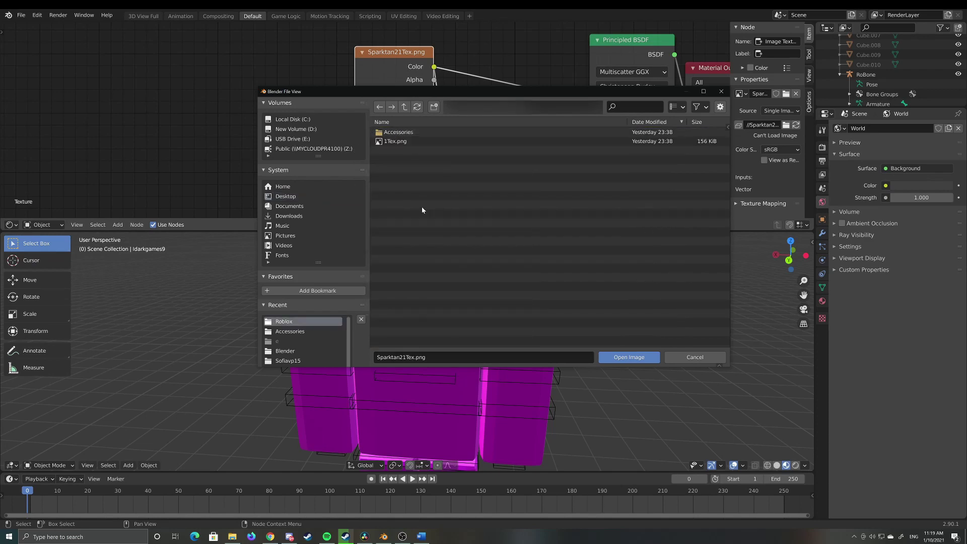
left_click_drag(327, 91, 371, 116)
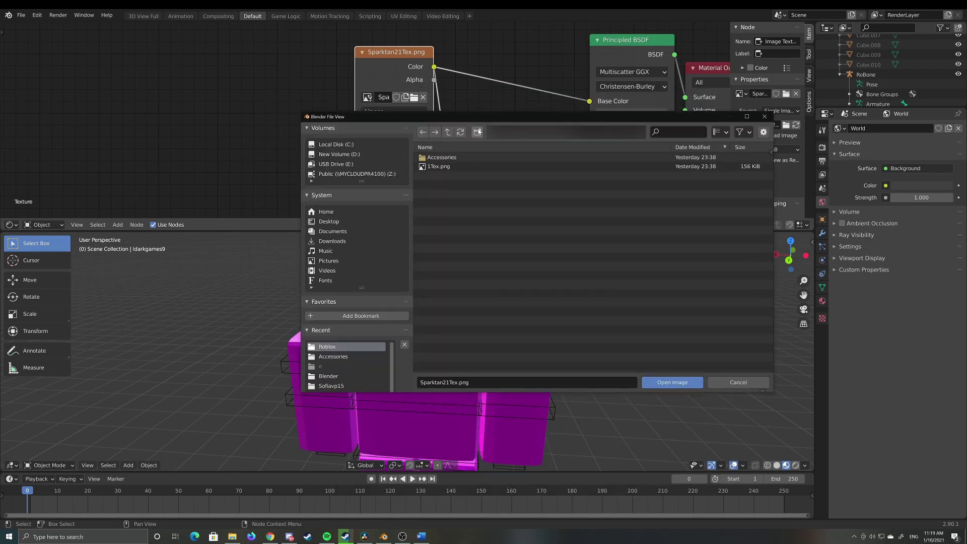
left_click(442, 158)
left_click(438, 167)
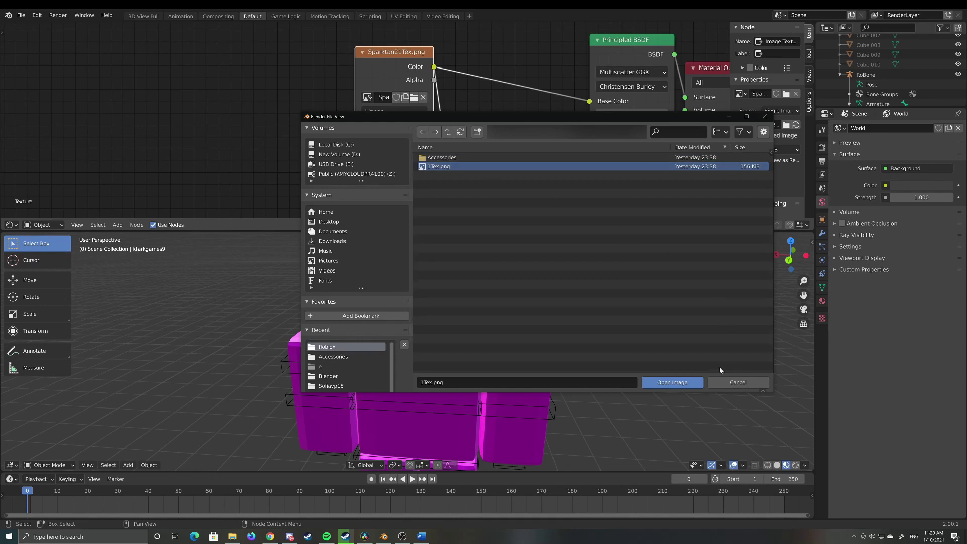
left_click(670, 385)
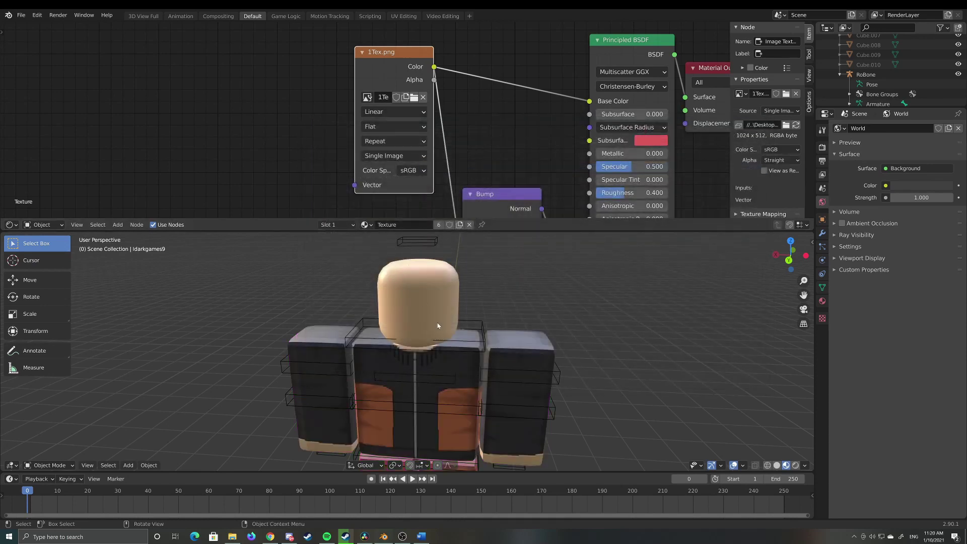
scroll(437, 326, "down", 2)
Step: Inspect the Naruto-textured rig from several angles, then bring up File > Import
middle_click_drag(471, 381, 492, 360)
scroll(486, 369, "down", 2)
scroll(391, 355, "up", 3)
scroll(391, 355, "down", 3)
scroll(506, 371, "up", 2)
middle_click_drag(552, 364, 506, 334)
scroll(505, 334, "up", 3)
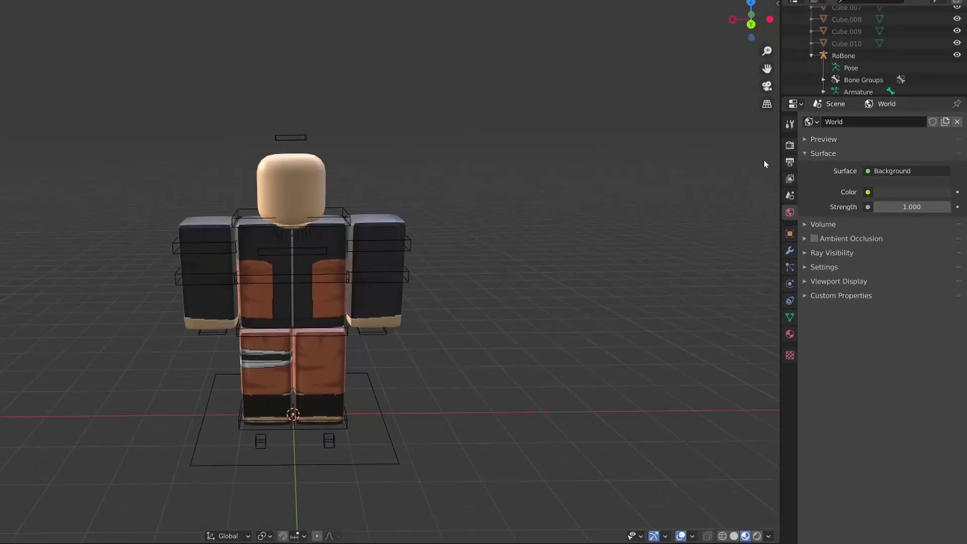
middle_click_drag(586, 142, 497, 237)
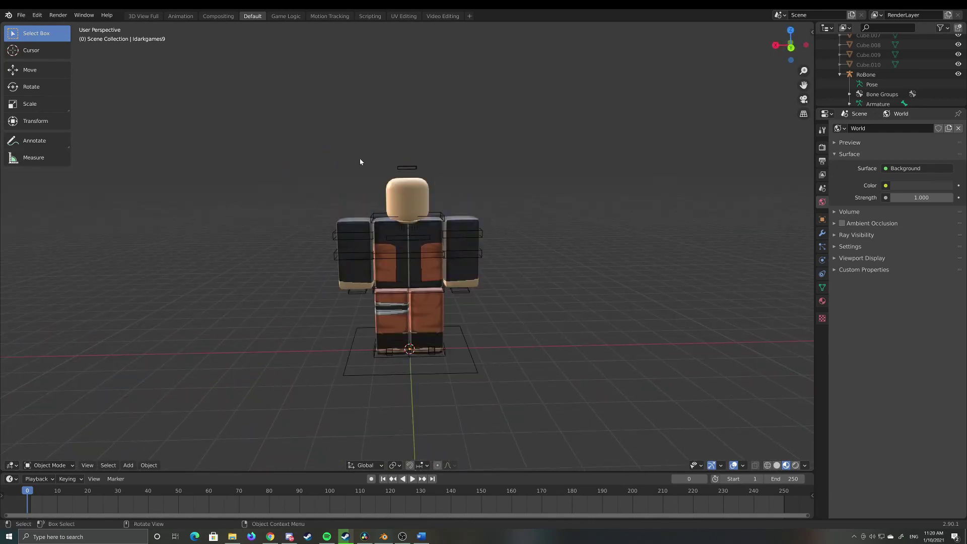
left_click(20, 15)
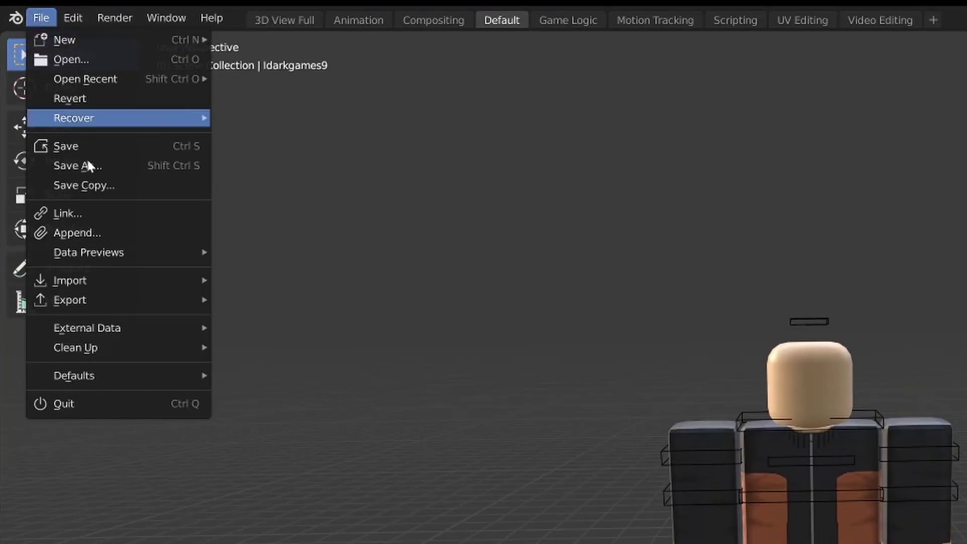
mouse_move(85, 283)
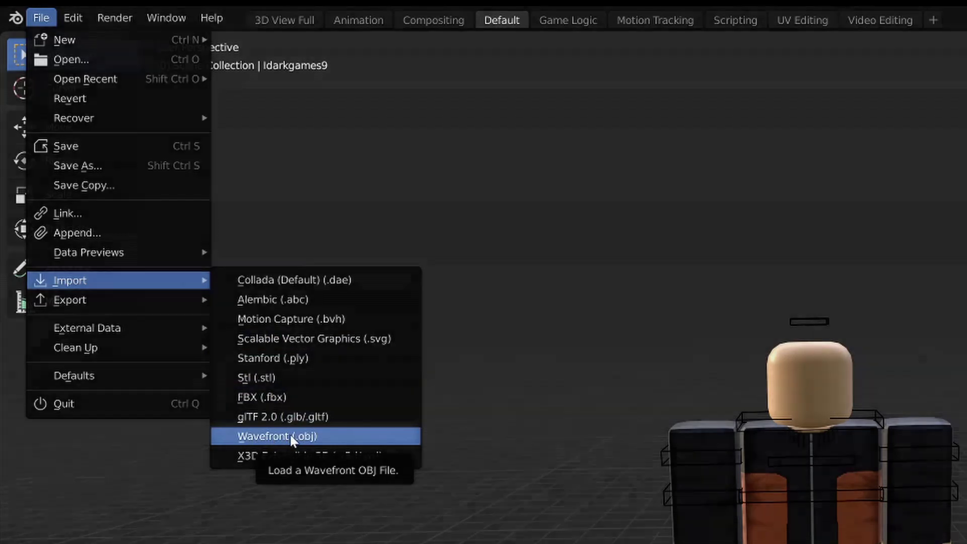
Step: Import hat.obj from Roblox\Accessories as a Wavefront OBJ and locate the hair
left_click(290, 434)
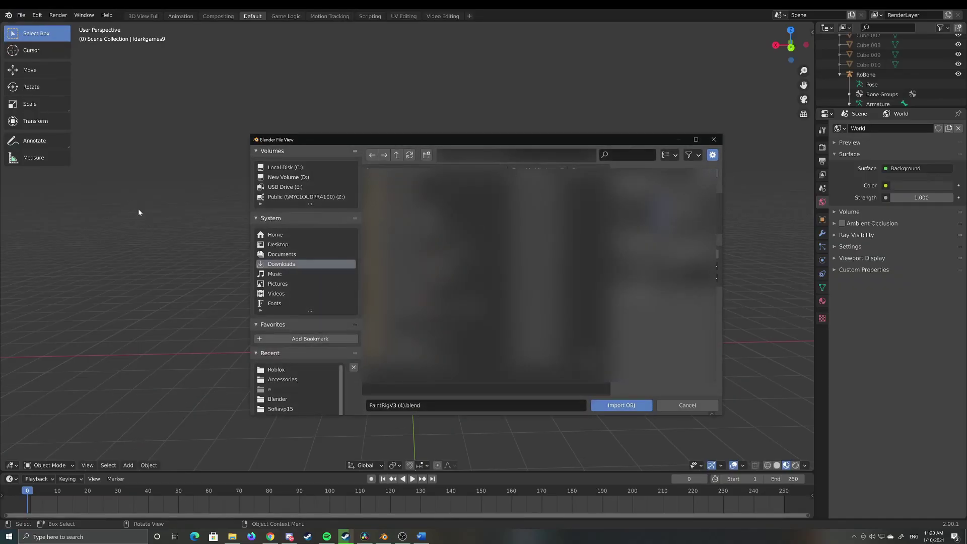
left_click(272, 245)
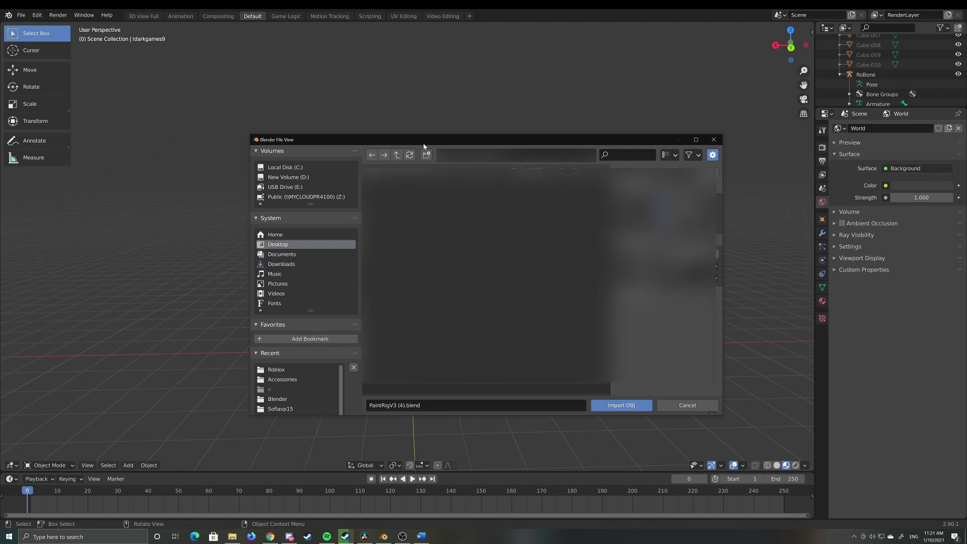
left_click_drag(424, 143, 421, 115)
left_click(274, 342)
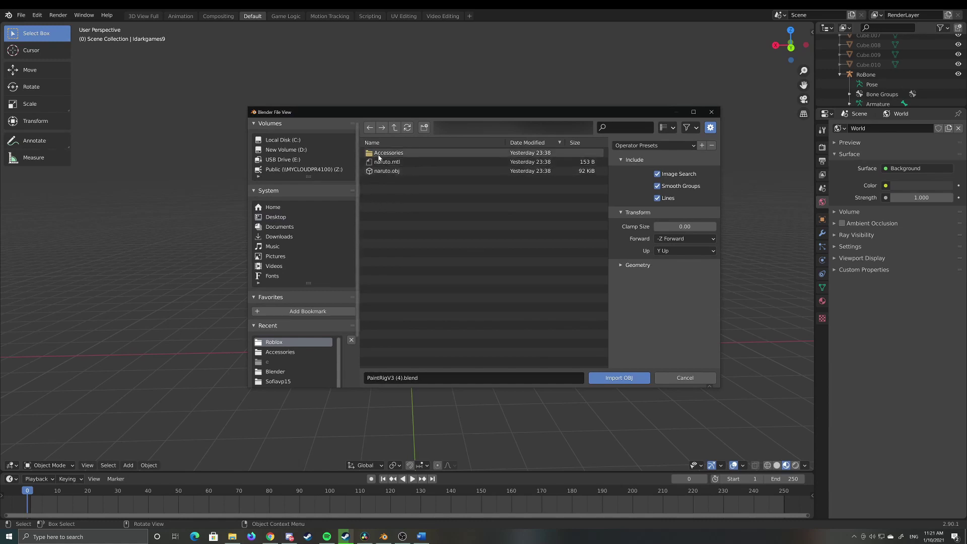
double_click(379, 153)
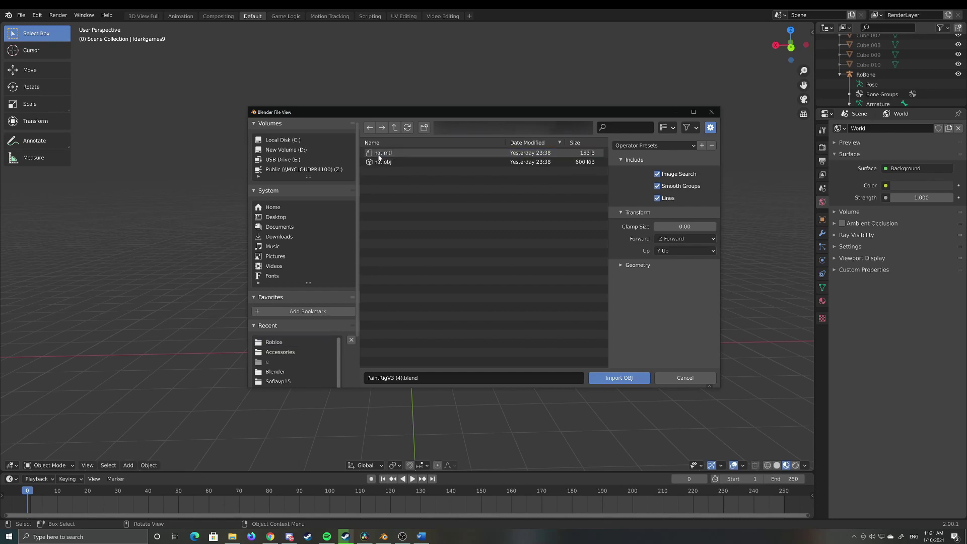
left_click(385, 162)
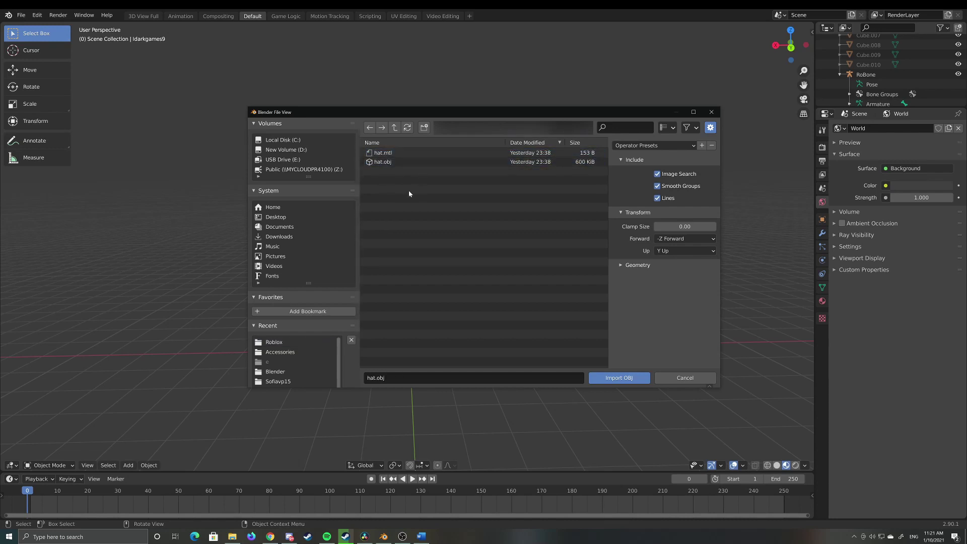
left_click(395, 164)
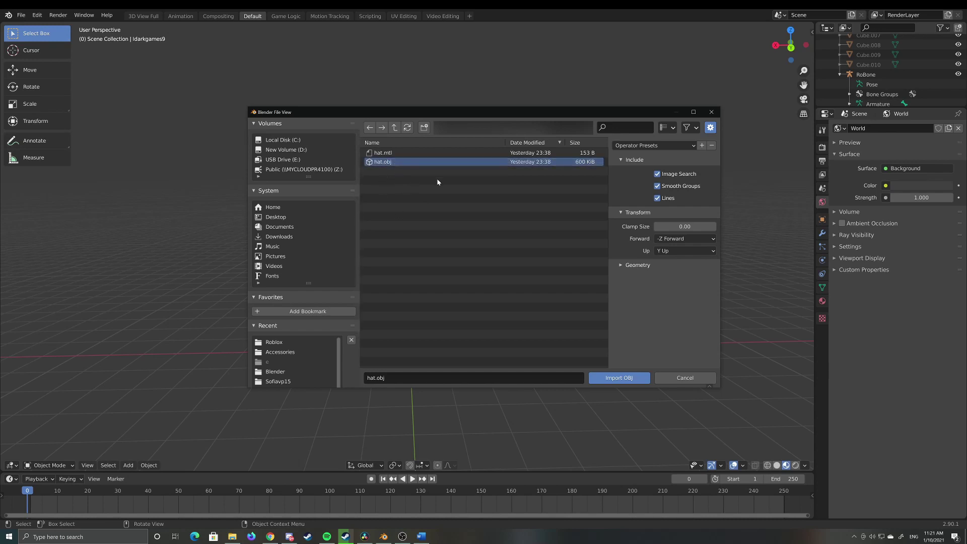
left_click(616, 377)
middle_click_drag(534, 293, 515, 208)
Step: Apply Set Origin > Geometry to Origin to the hair, moving it to the world origin
middle_click_drag(588, 217, 530, 231)
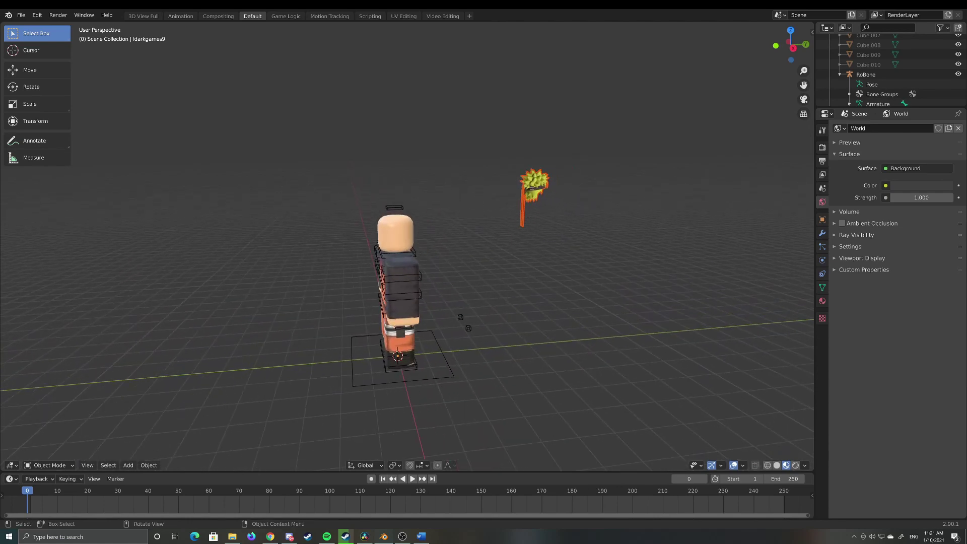
right_click(532, 186)
mouse_move(526, 214)
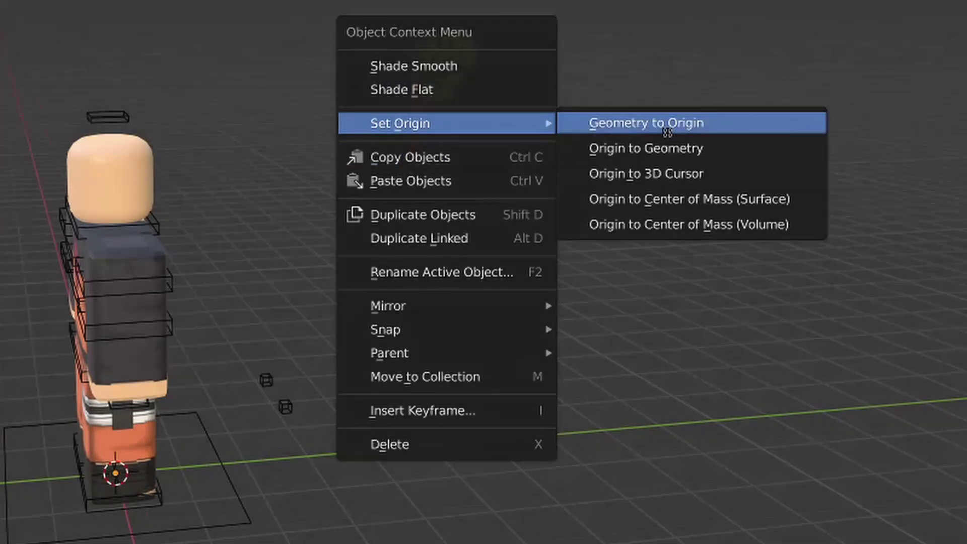
left_click(640, 131)
Step: Raise the hair along the Z axis up onto the character's head
middle_click_drag(481, 292, 544, 312)
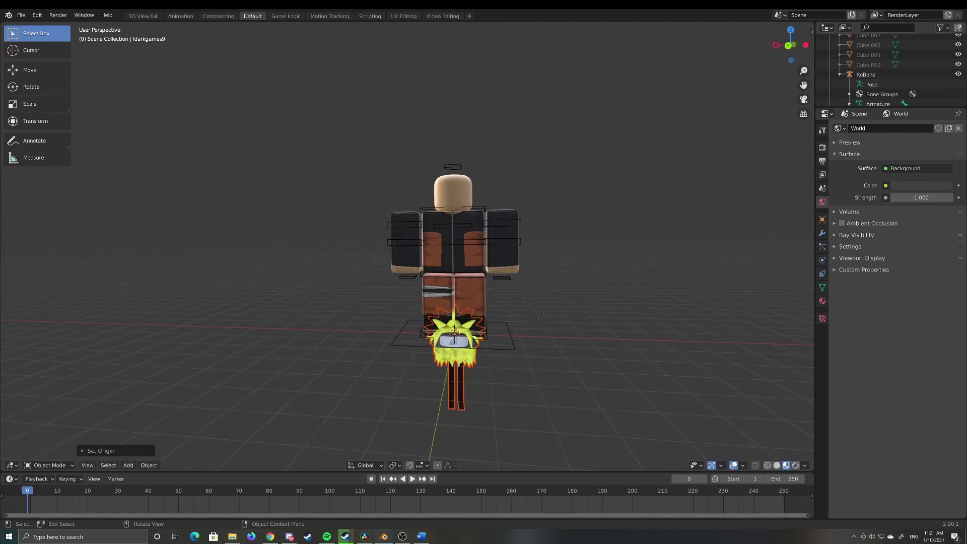
key("g")
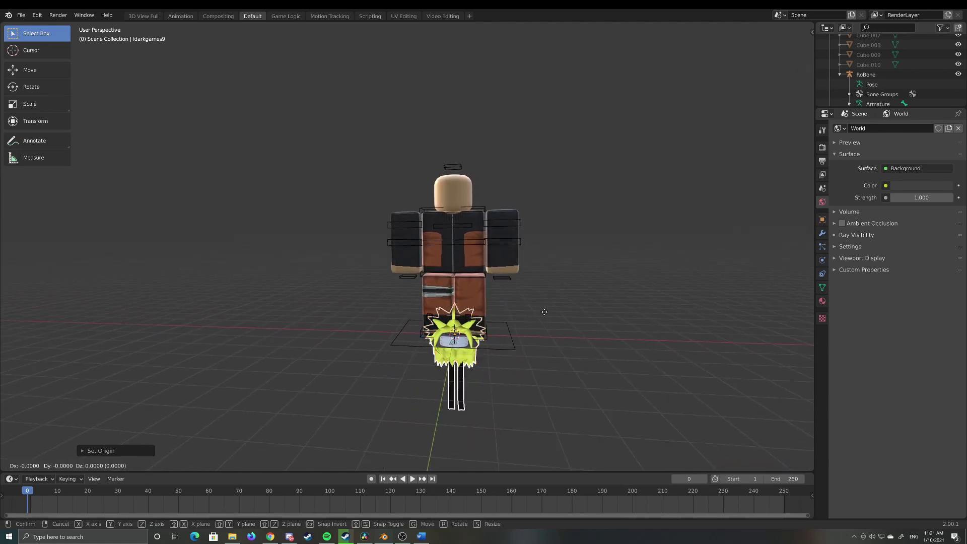
key("z")
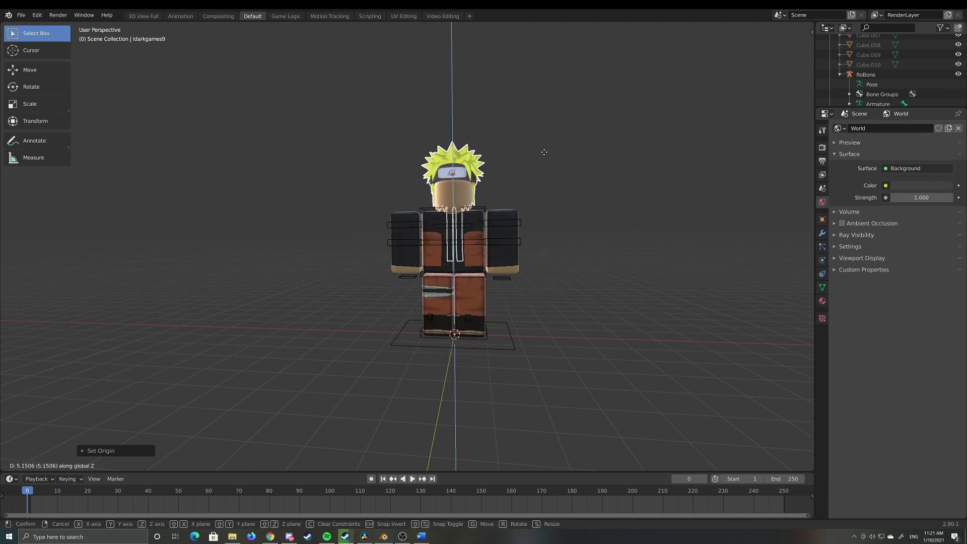
left_click(544, 159)
Step: Shift the hair along the Y axis so it sits correctly over the face
middle_click_drag(513, 182, 493, 242)
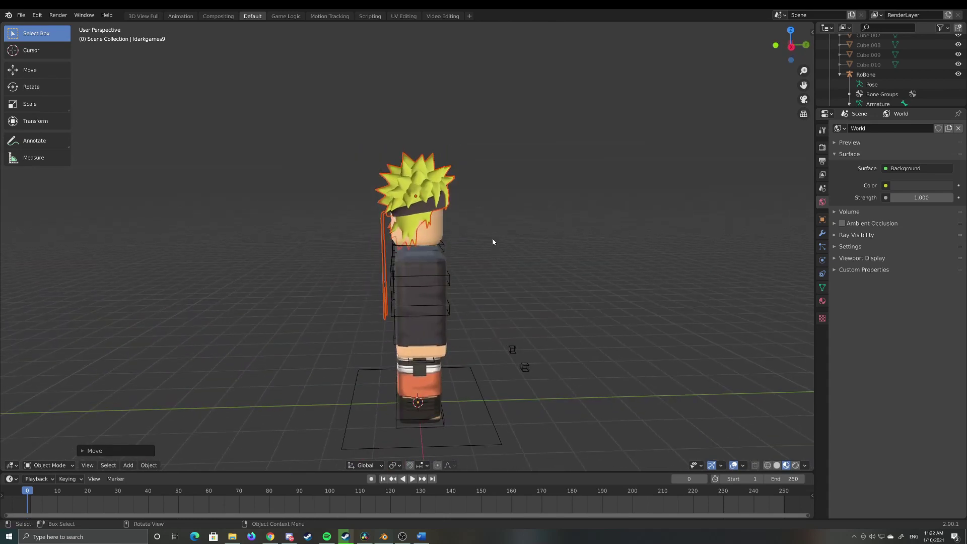
key("g")
key("y")
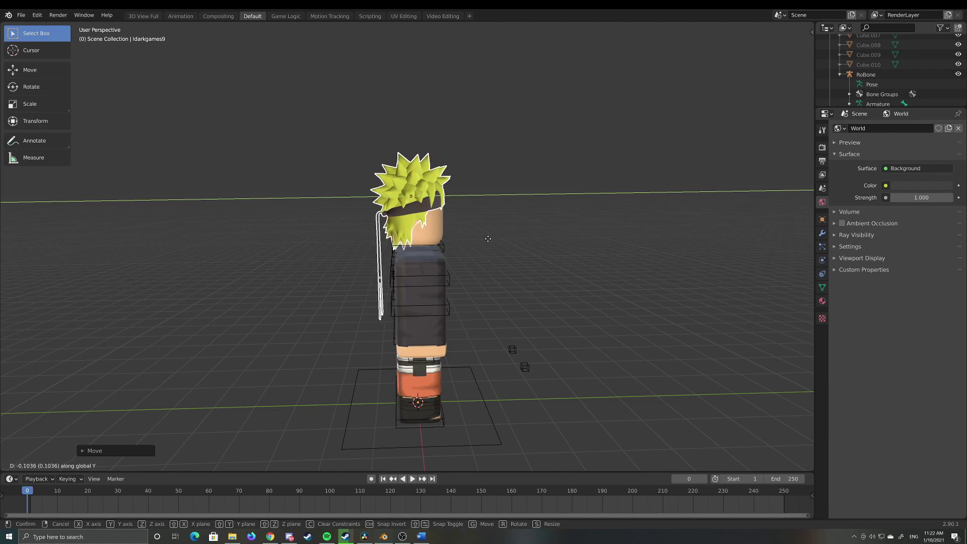
left_click(488, 239)
middle_click_drag(488, 238, 586, 291)
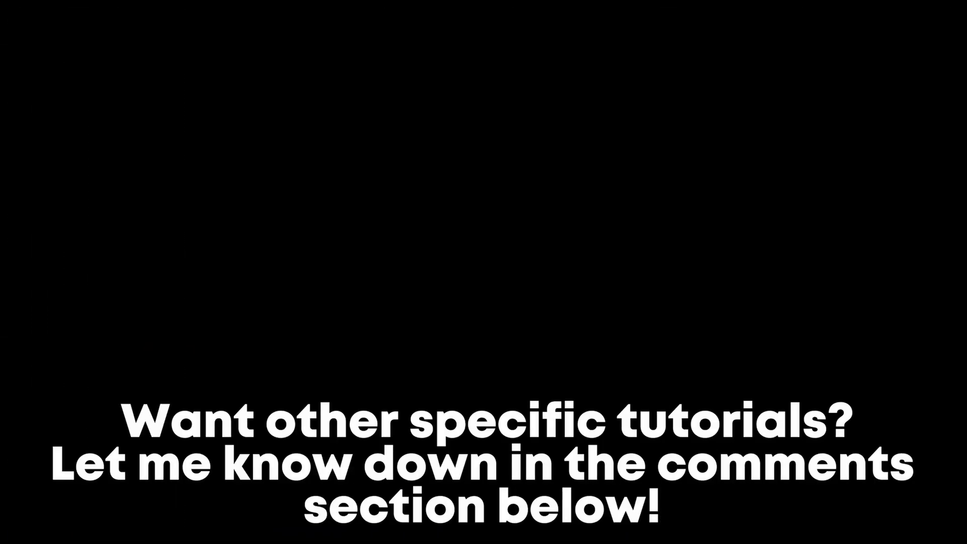